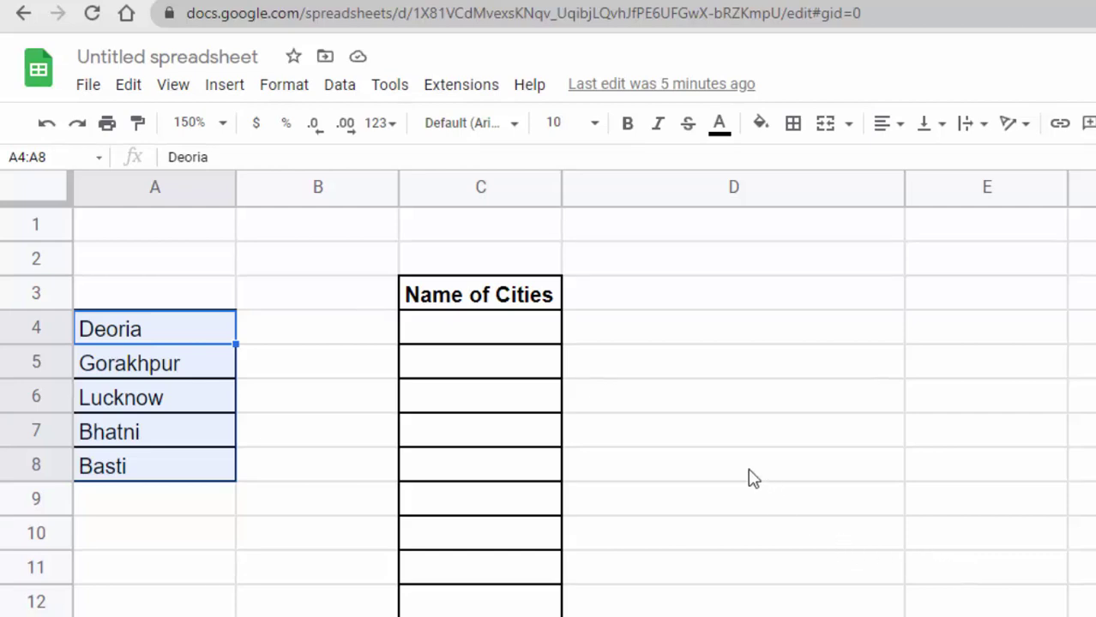
# Select the city names in A4:A8
pyautogui.click(344, 373)
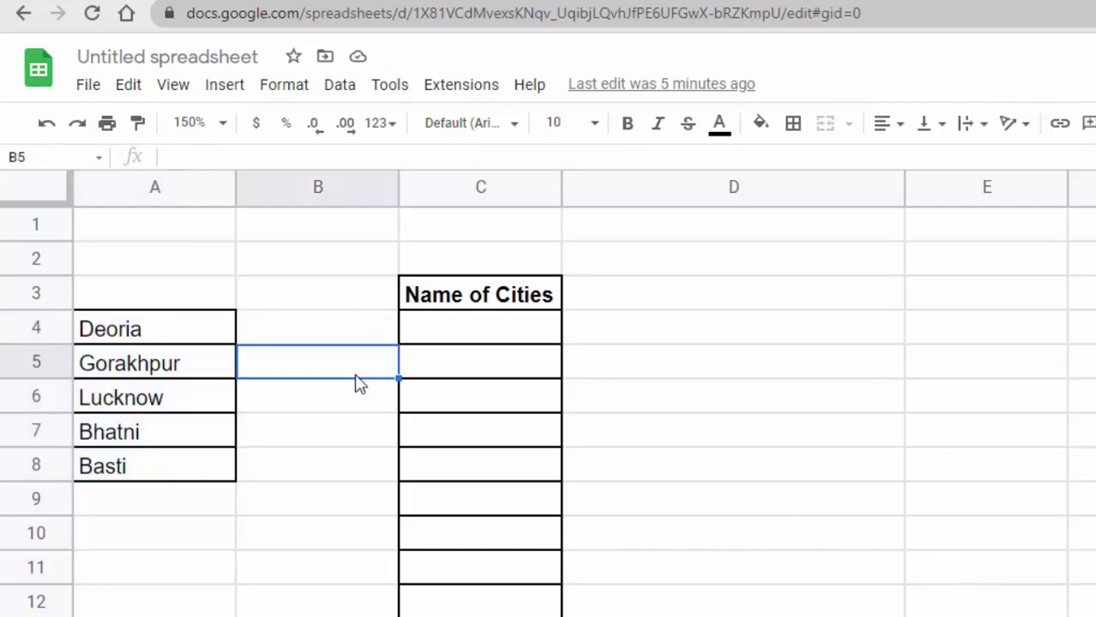
pyautogui.click(780, 414)
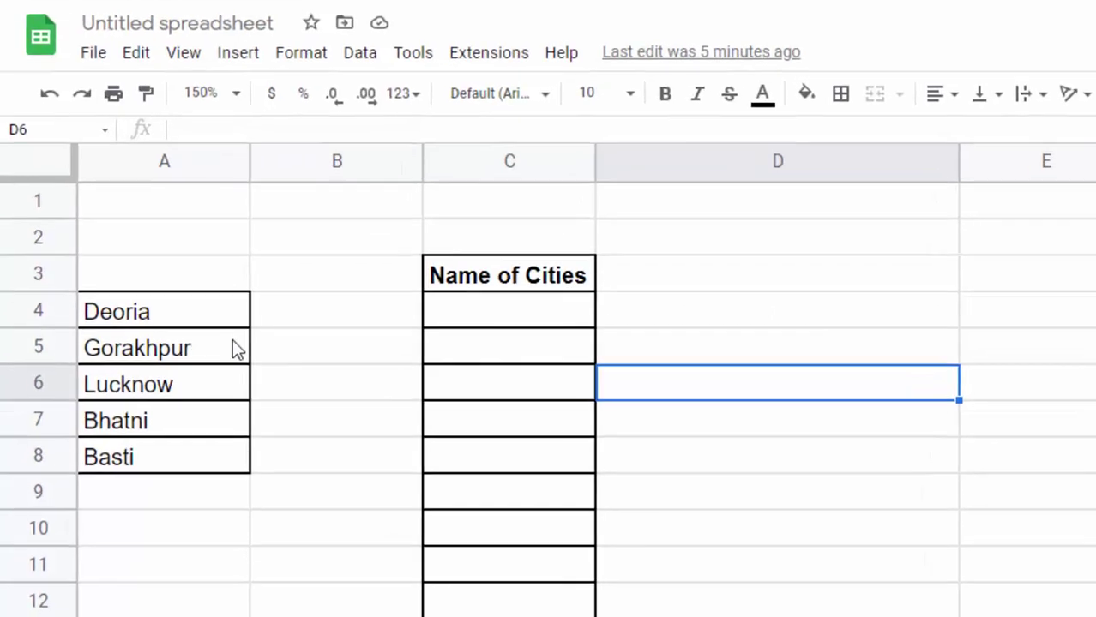
pyautogui.click(176, 336)
pyautogui.moveTo(243, 244); pyautogui.dragTo(198, 408)
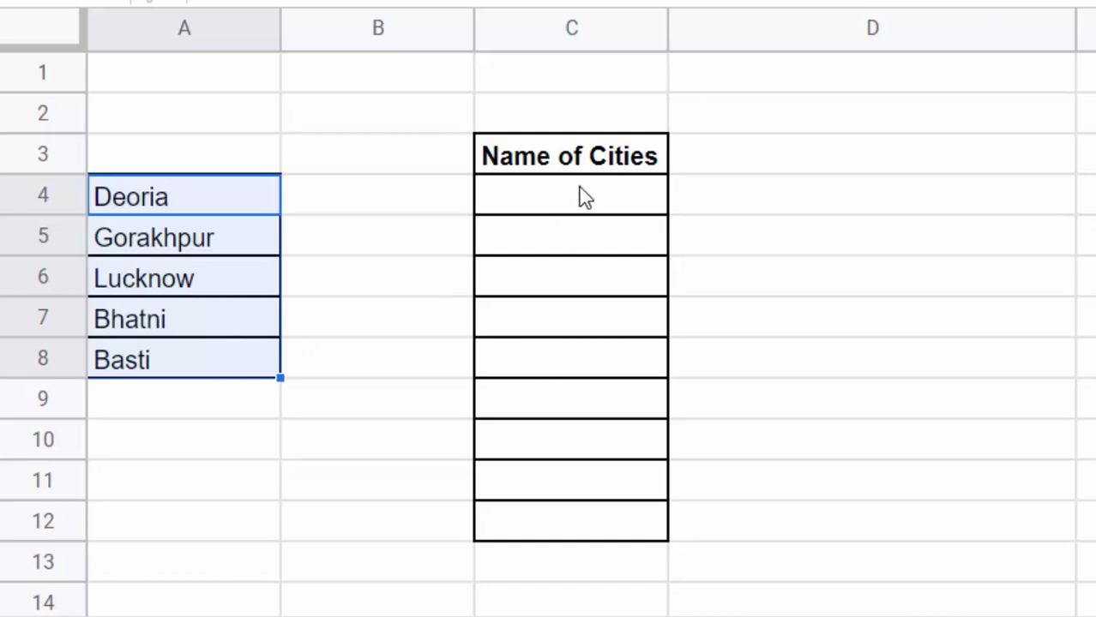
# Open data validation for C4:C12 with 'List from a range' as the criteria
pyautogui.moveTo(584, 197); pyautogui.dragTo(568, 525)
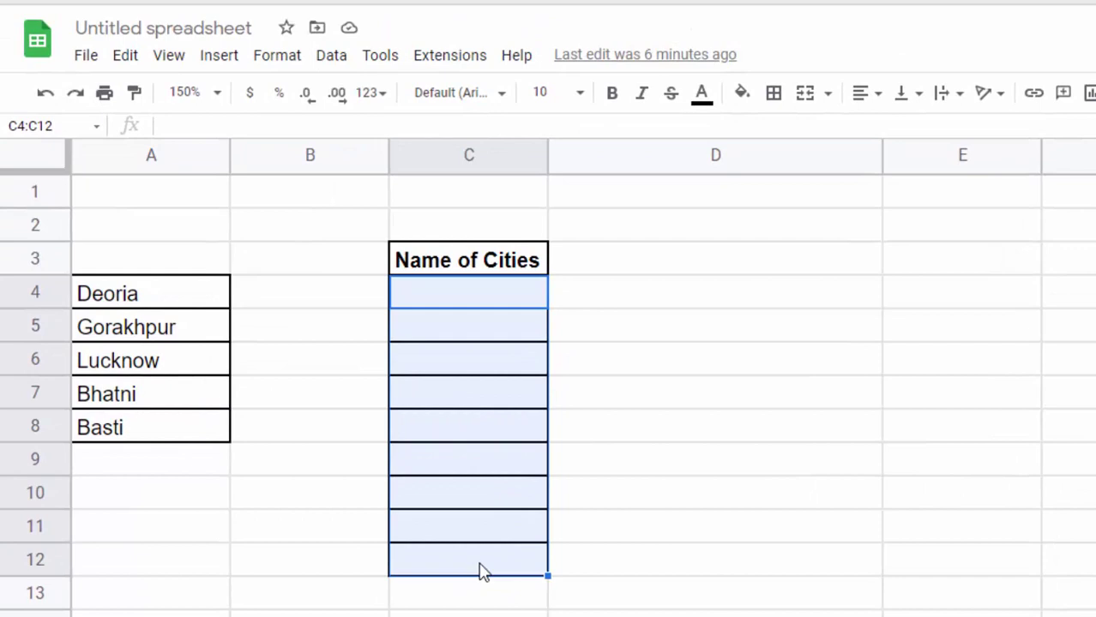
pyautogui.click(332, 58)
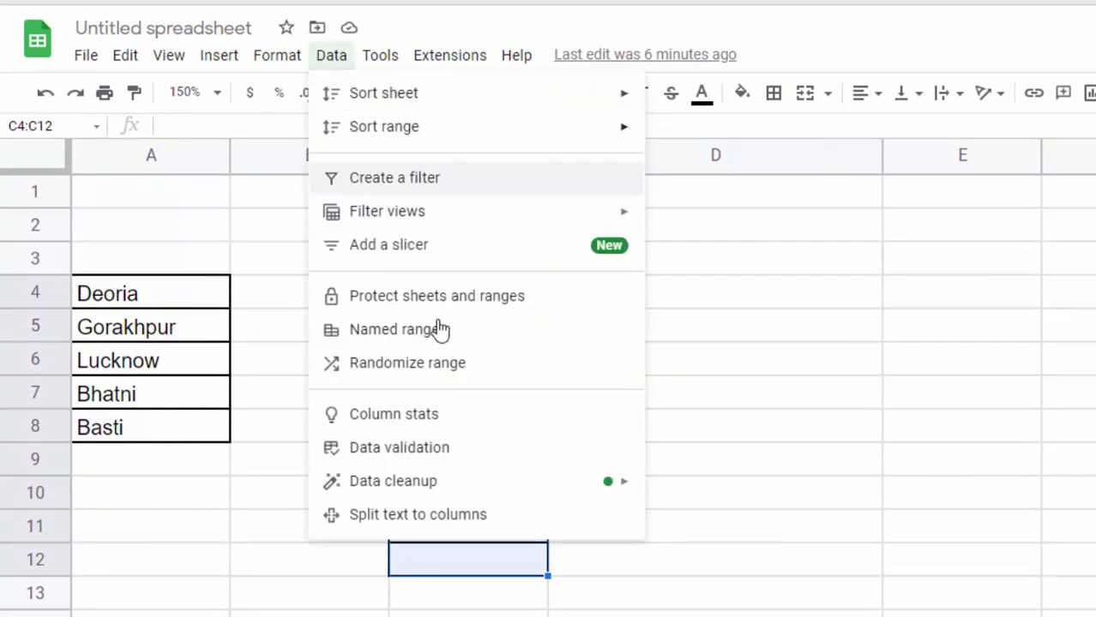
pyautogui.click(442, 453)
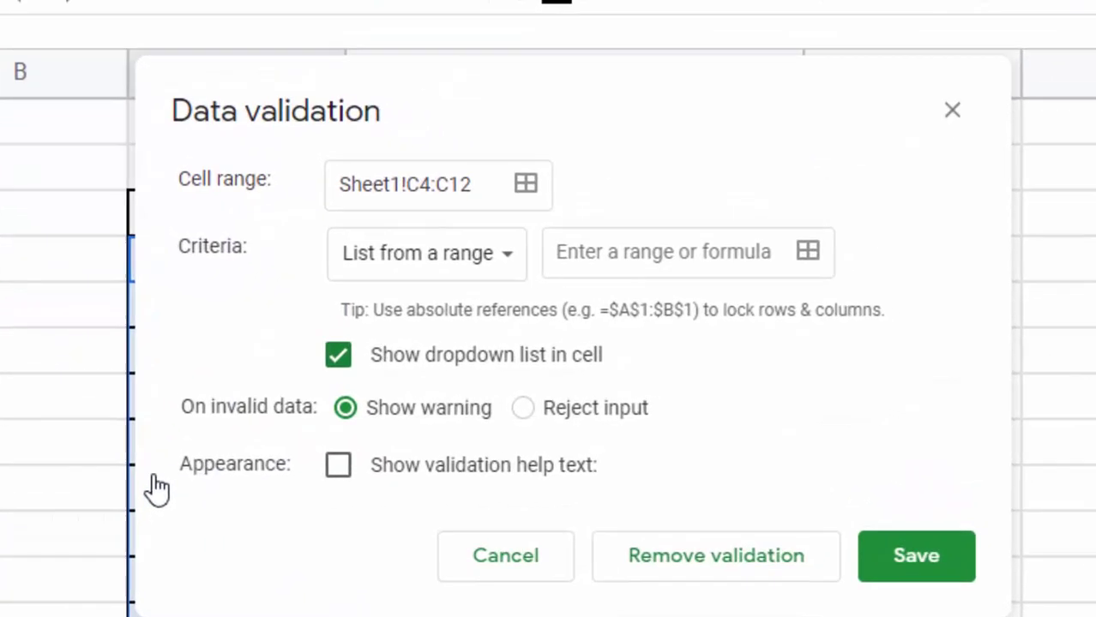
pyautogui.click(477, 262)
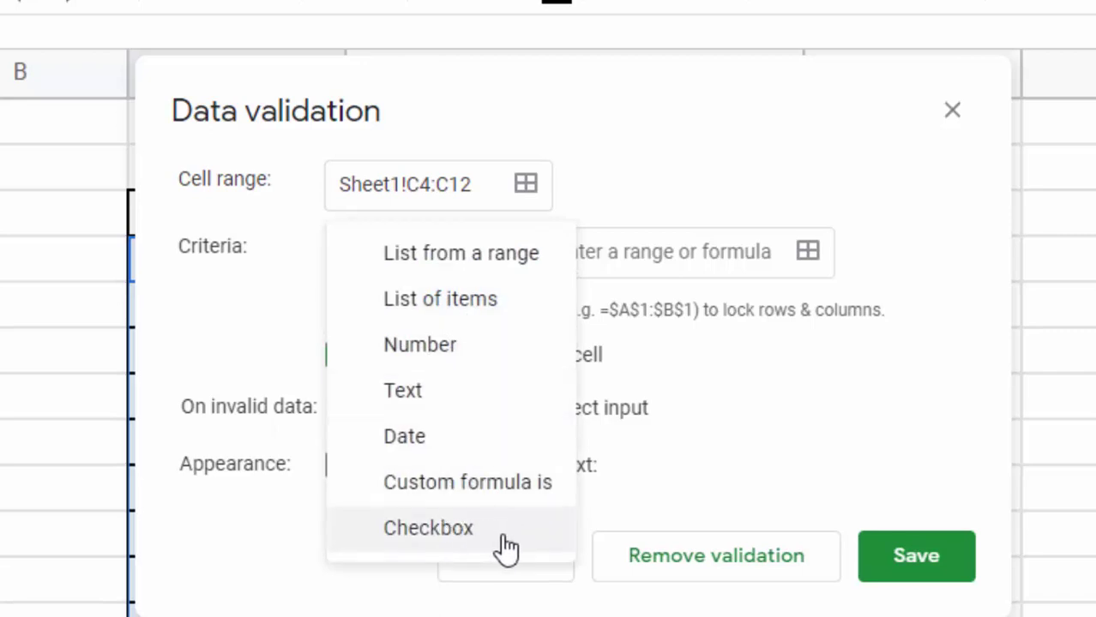
pyautogui.click(448, 265)
pyautogui.click(641, 256)
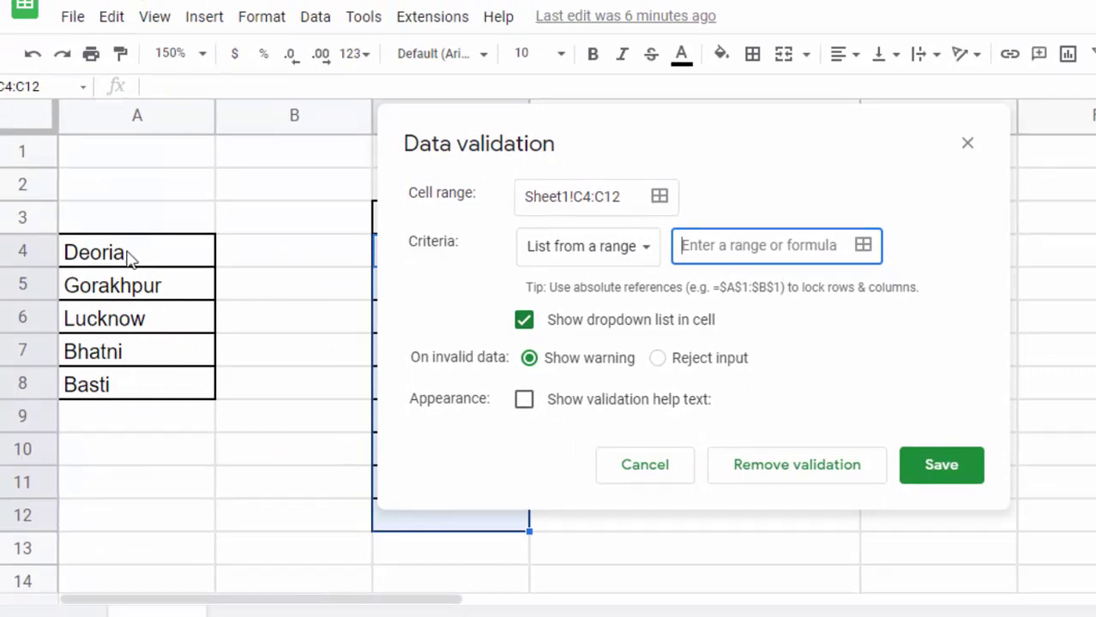
# Use A4:A8 as the C4:C12 dropdown source, reject invalid input, and save the rule
pyautogui.moveTo(128, 258); pyautogui.dragTo(137, 390)
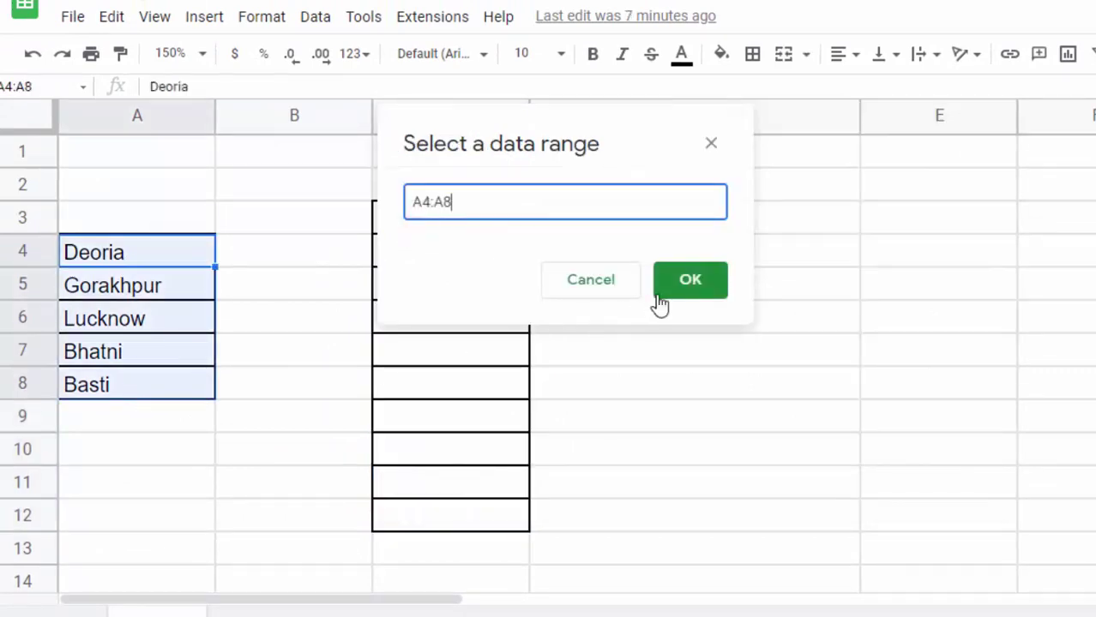
pyautogui.click(704, 291)
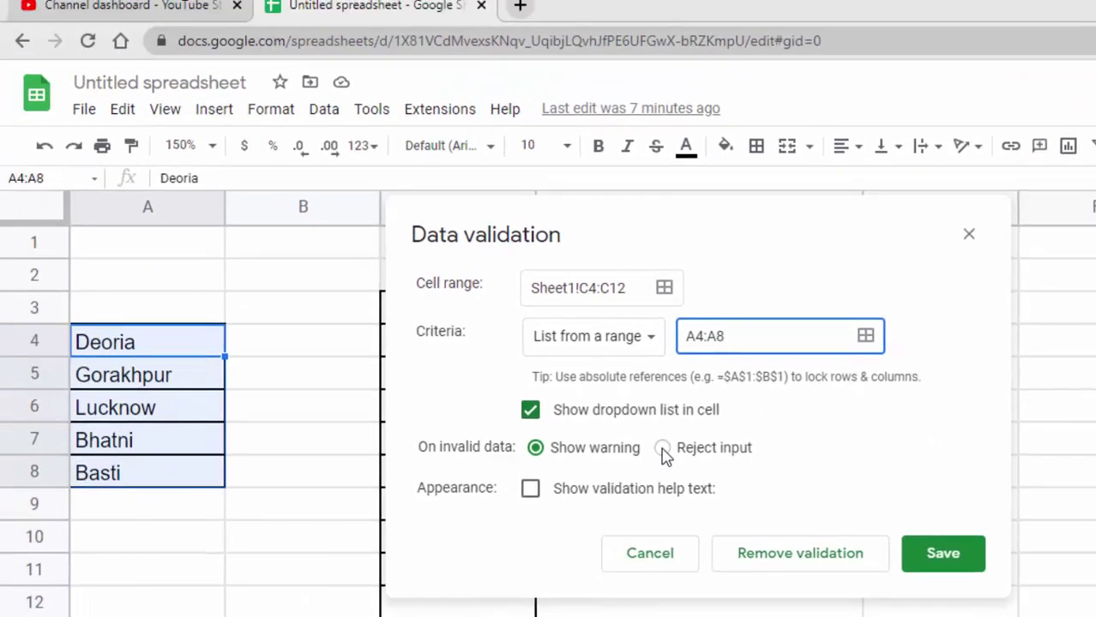
pyautogui.click(663, 448)
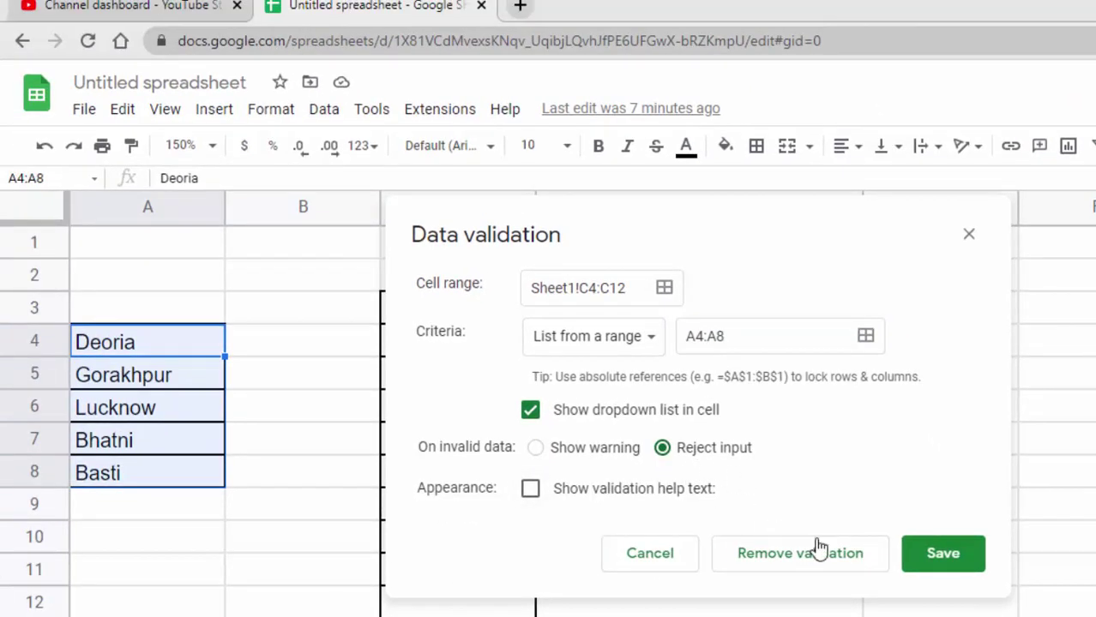
pyautogui.click(919, 559)
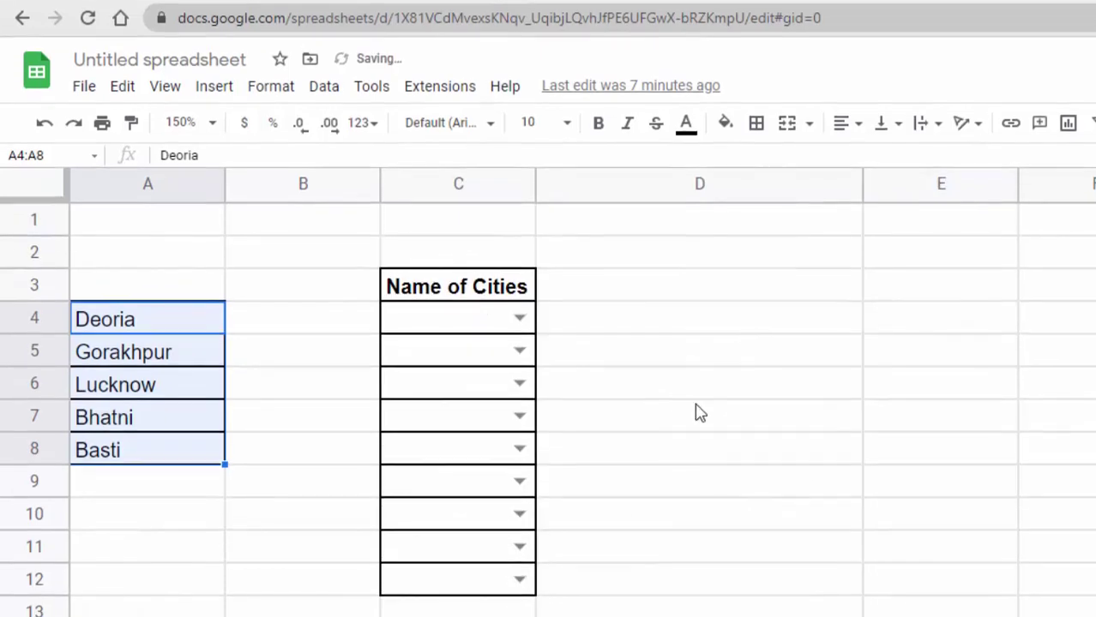
# Pick Deoria for C4 and Bhatni for C5 from the dropdowns
pyautogui.click(519, 279)
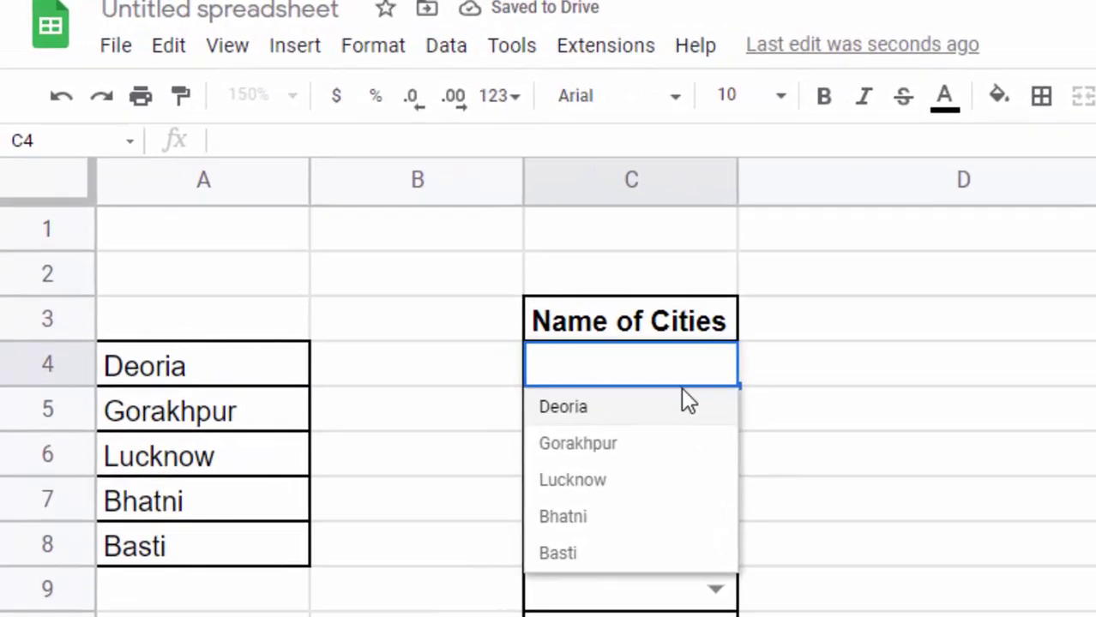
pyautogui.click(628, 422)
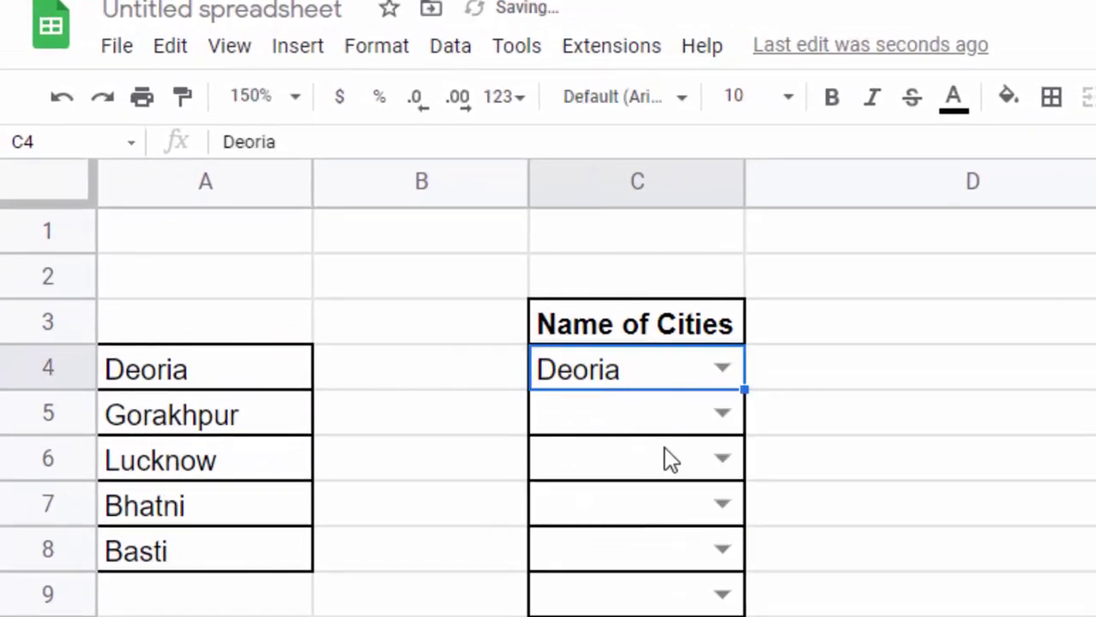
pyautogui.click(720, 415)
pyautogui.click(593, 568)
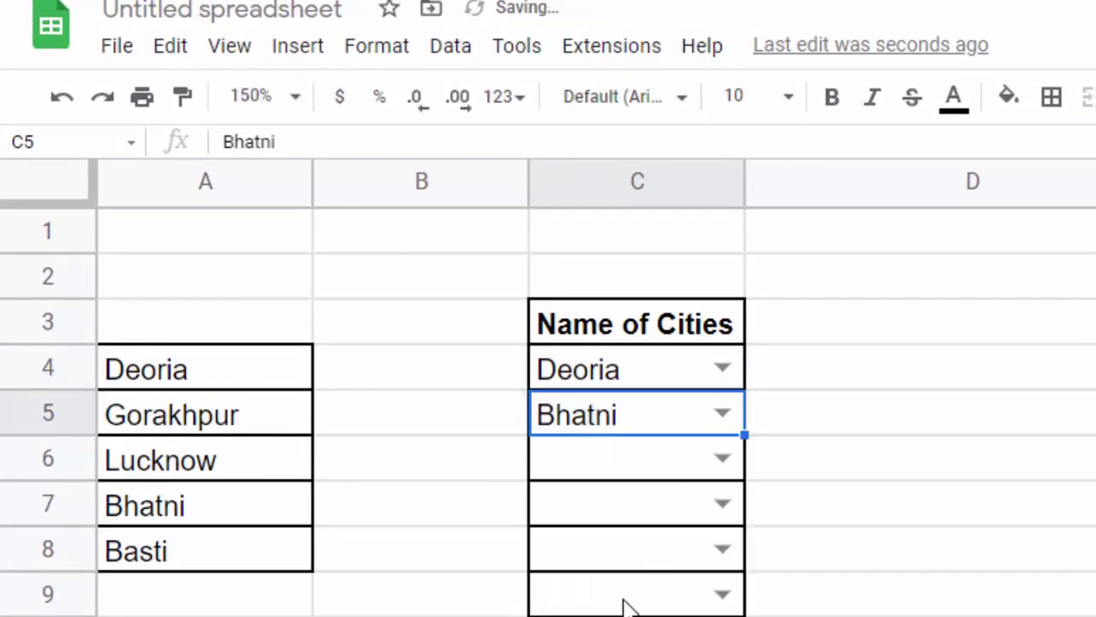
# Test the rule by typing Mumbai into C5 and dismiss the rejection error
pyautogui.doubleClick(640, 420)
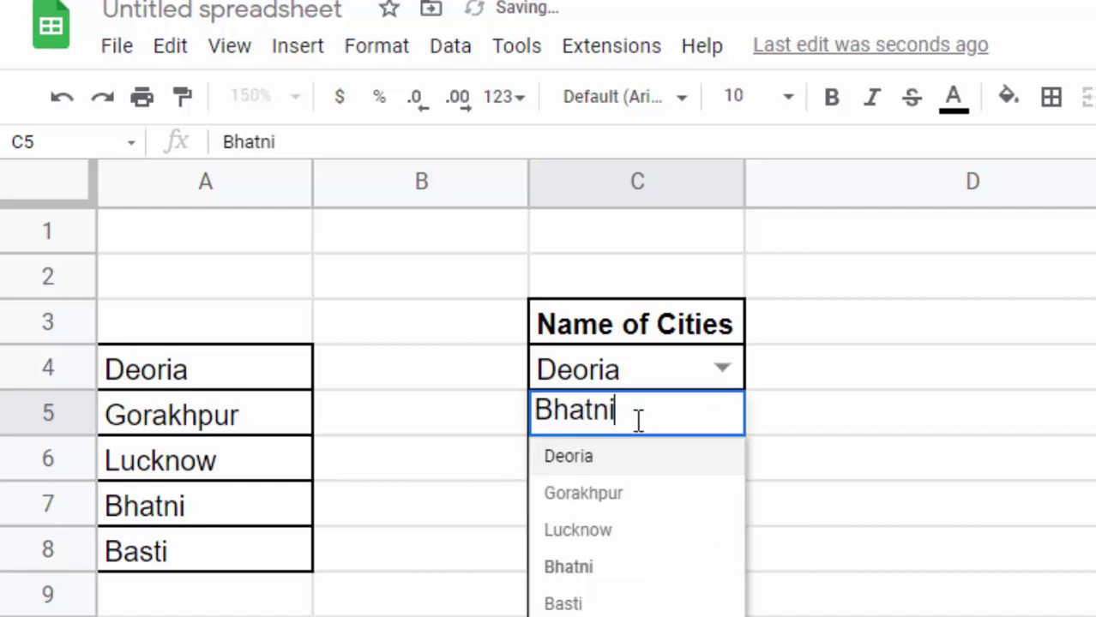
pyautogui.press('BackSpace')
pyautogui.press('BackSpace')
pyautogui.press('BackSpace')
pyautogui.press('BackSpace')
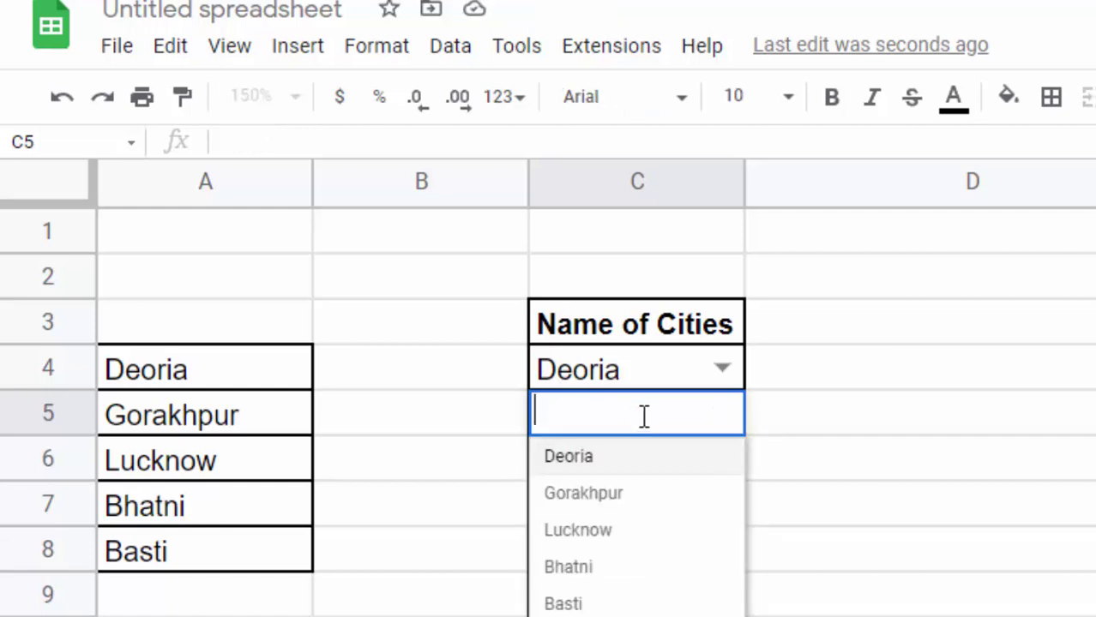
pyautogui.write('Mumb')
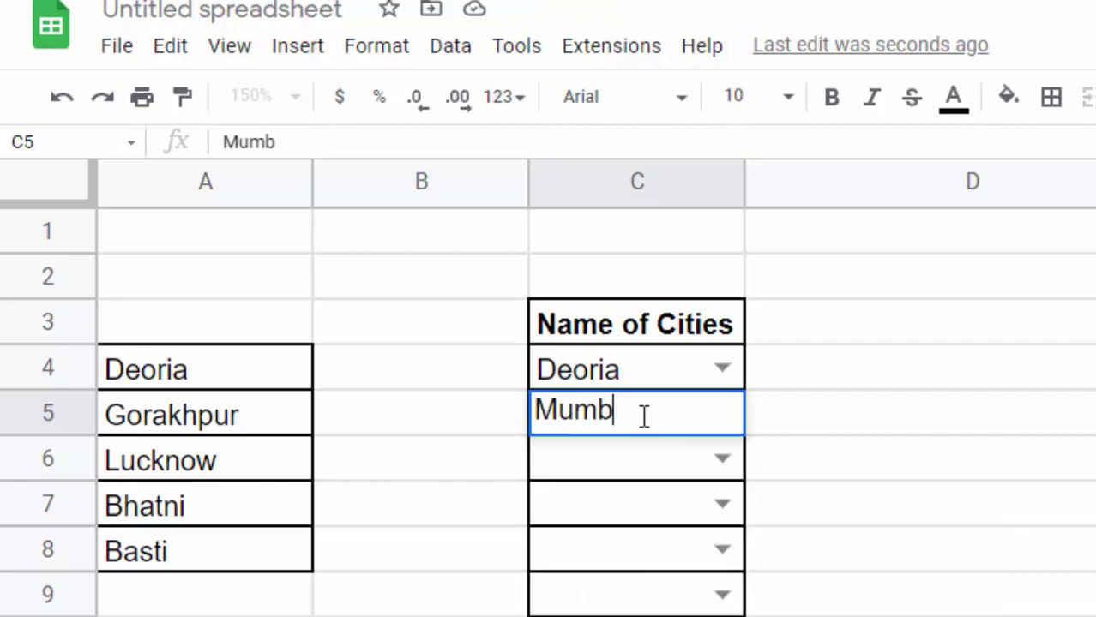
pyautogui.write('ai')
pyautogui.press('Return')
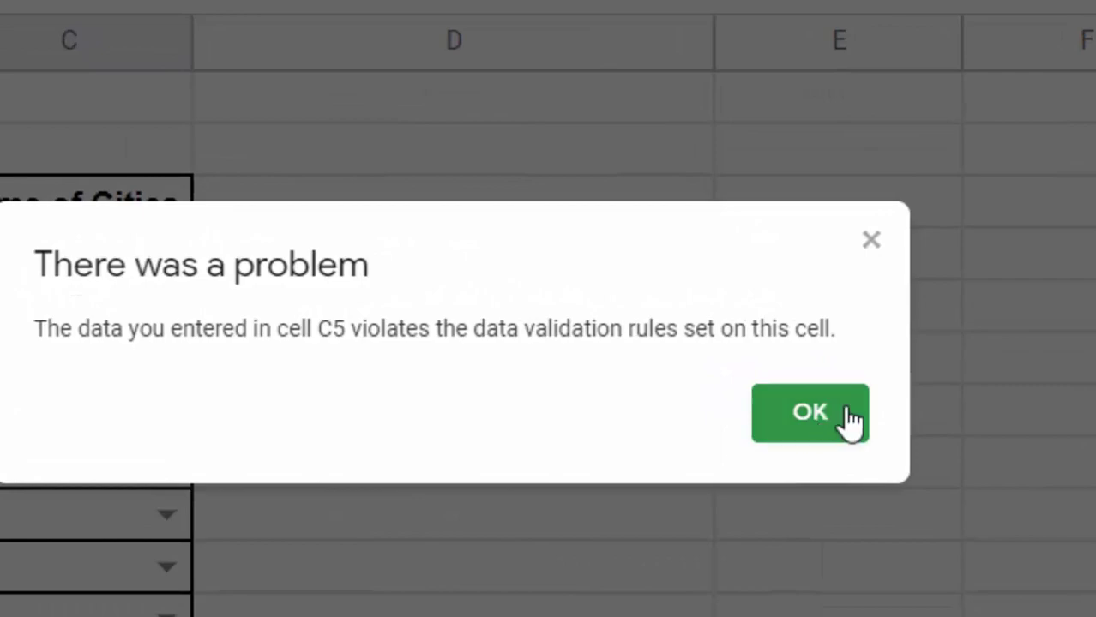
pyautogui.click(807, 419)
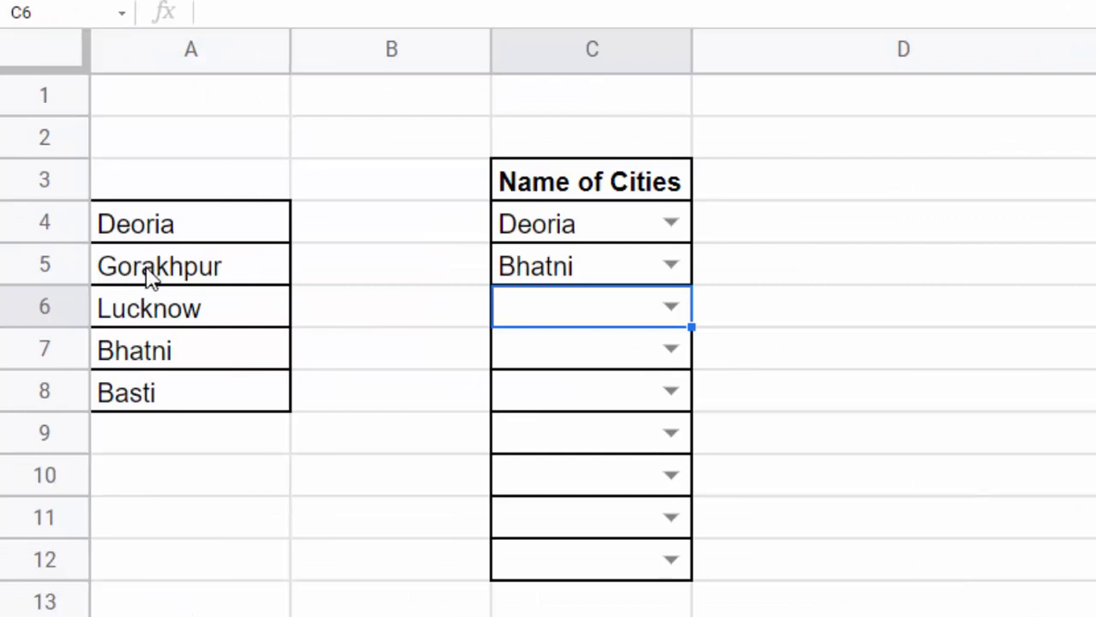
# Replace Basti in A8 with Delhi in the source list
pyautogui.click(156, 400)
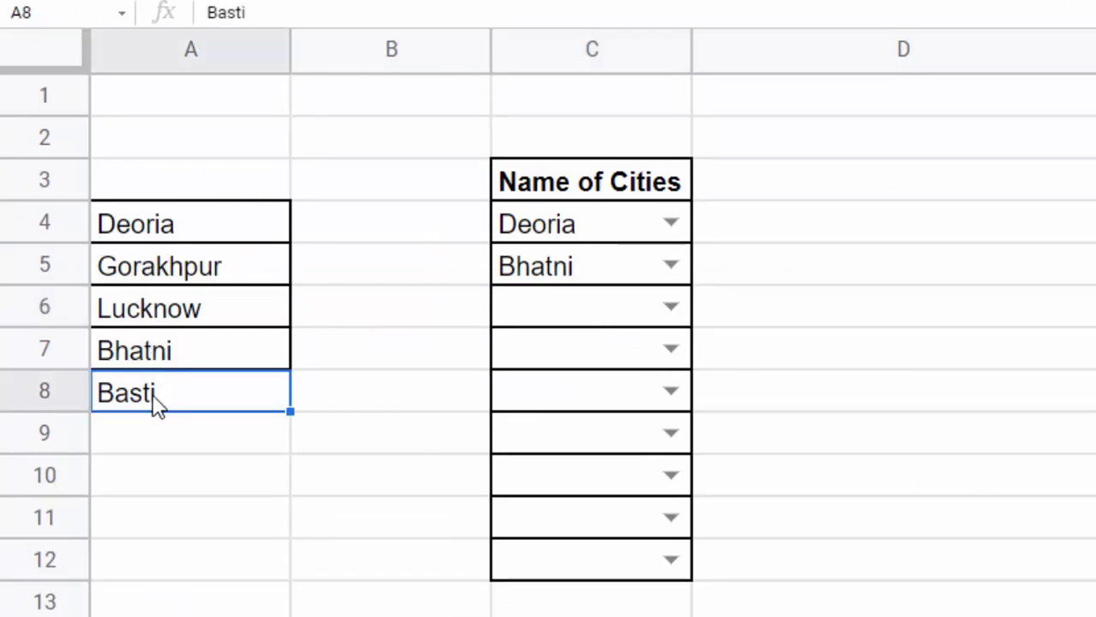
pyautogui.press('Delete')
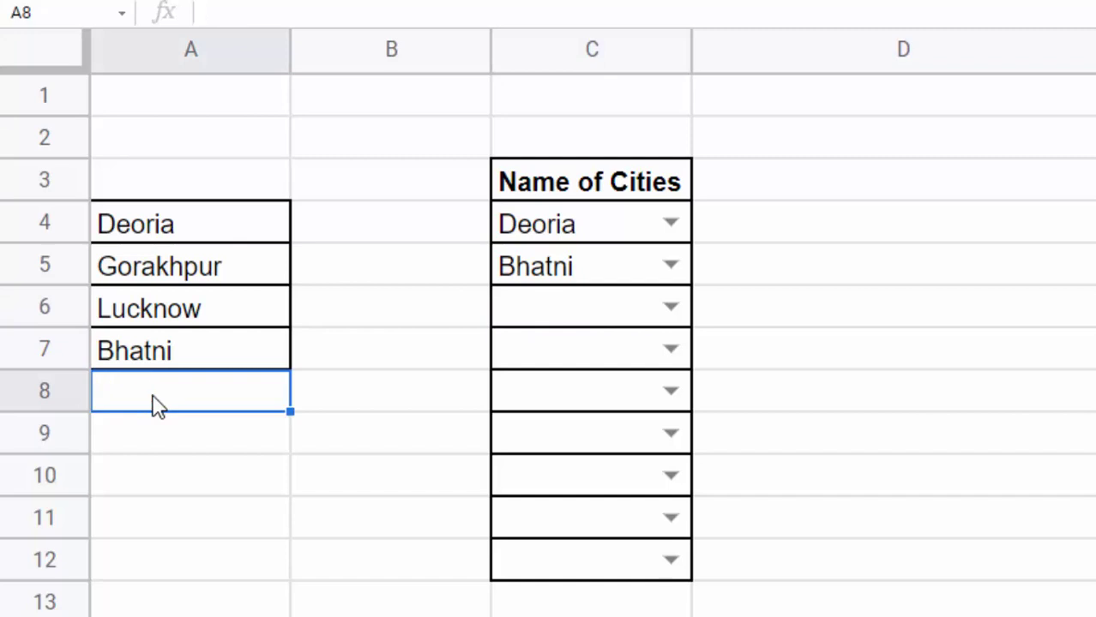
pyautogui.write('De')
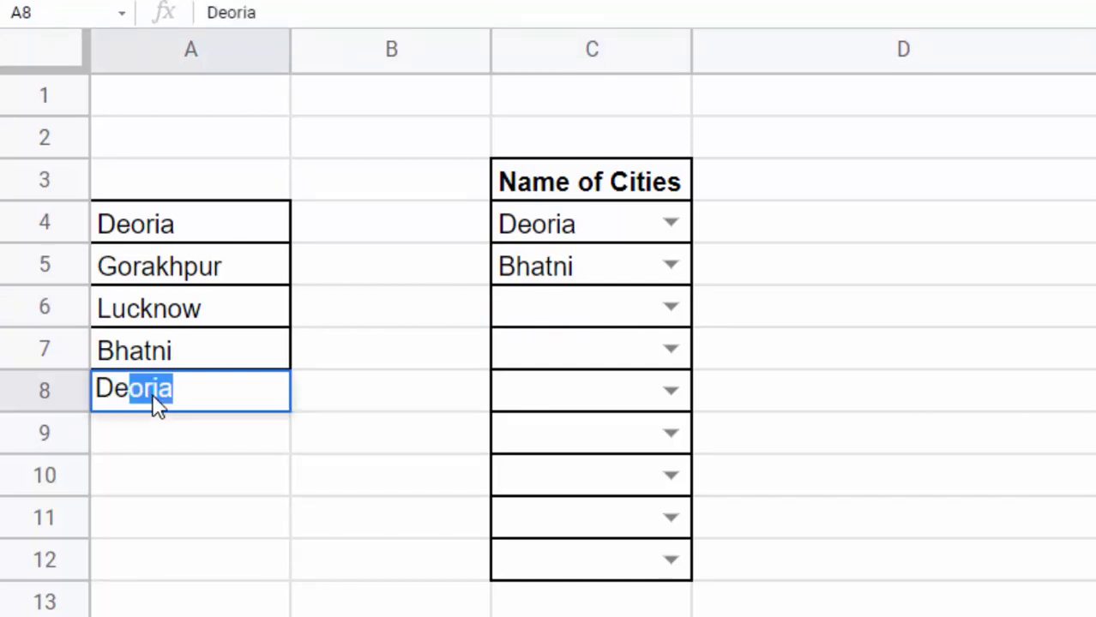
pyautogui.write('lhi')
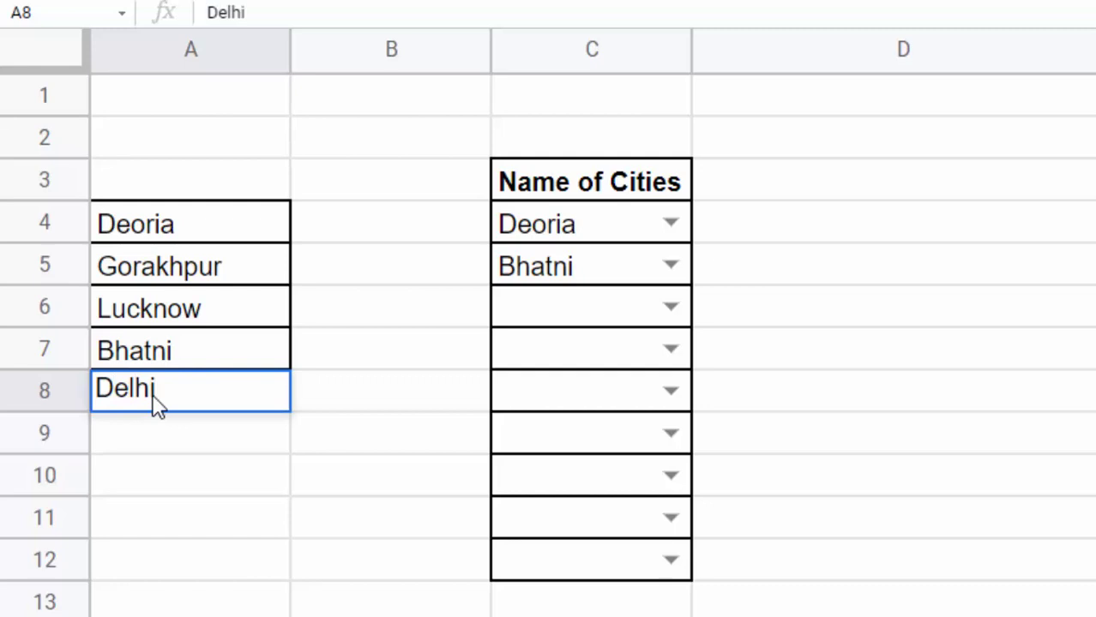
pyautogui.press('Return')
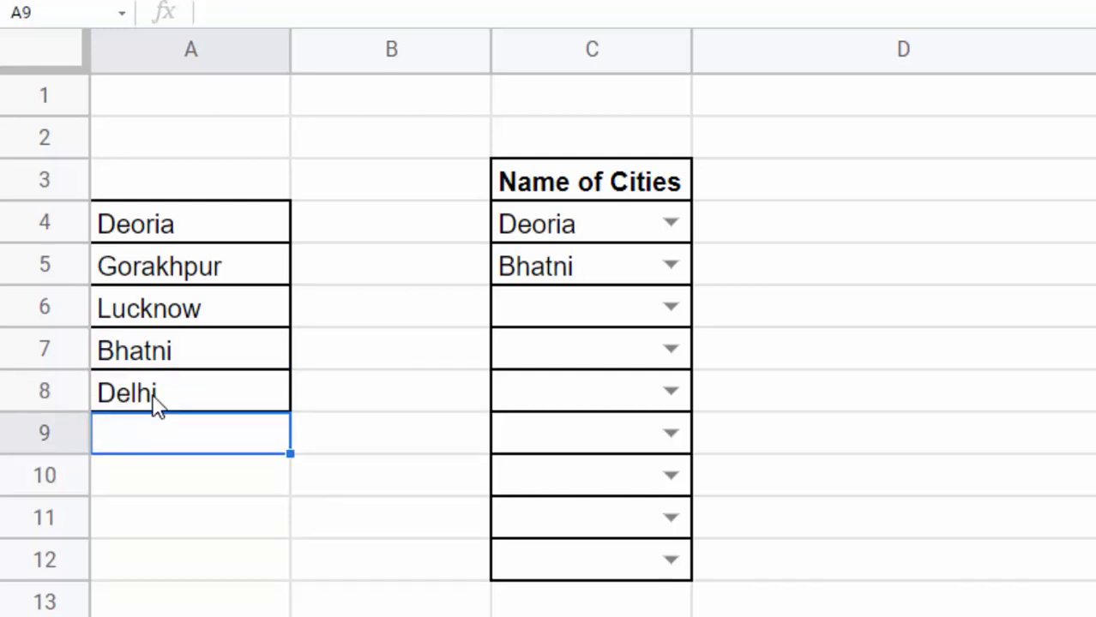
# Choose Delhi for C4 and Lucknow for C6 from the dropdowns
pyautogui.click(668, 221)
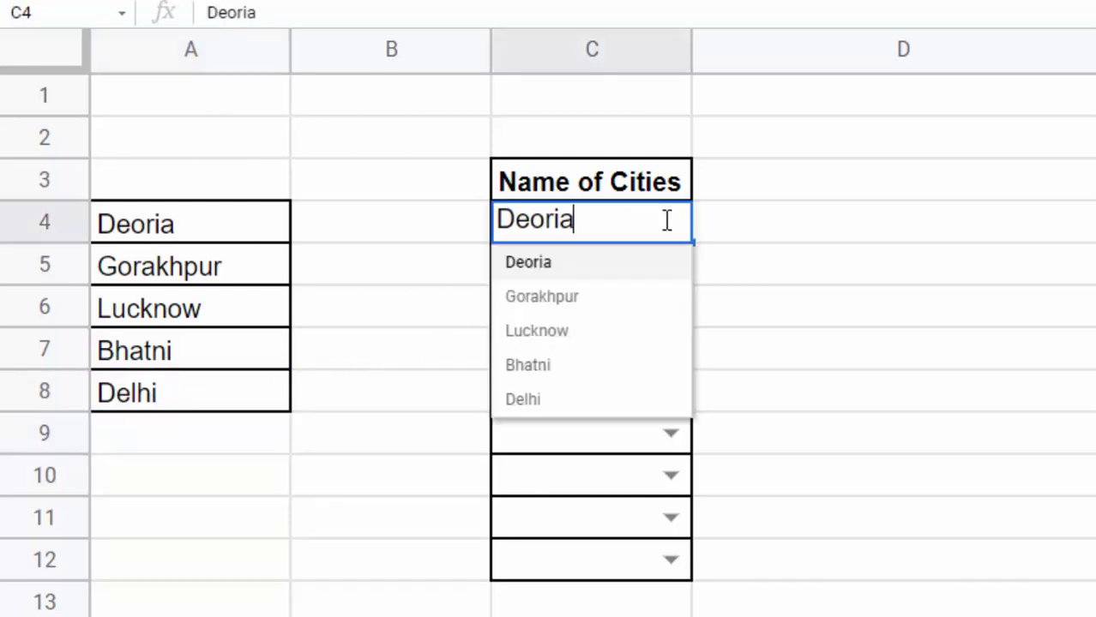
pyautogui.click(557, 401)
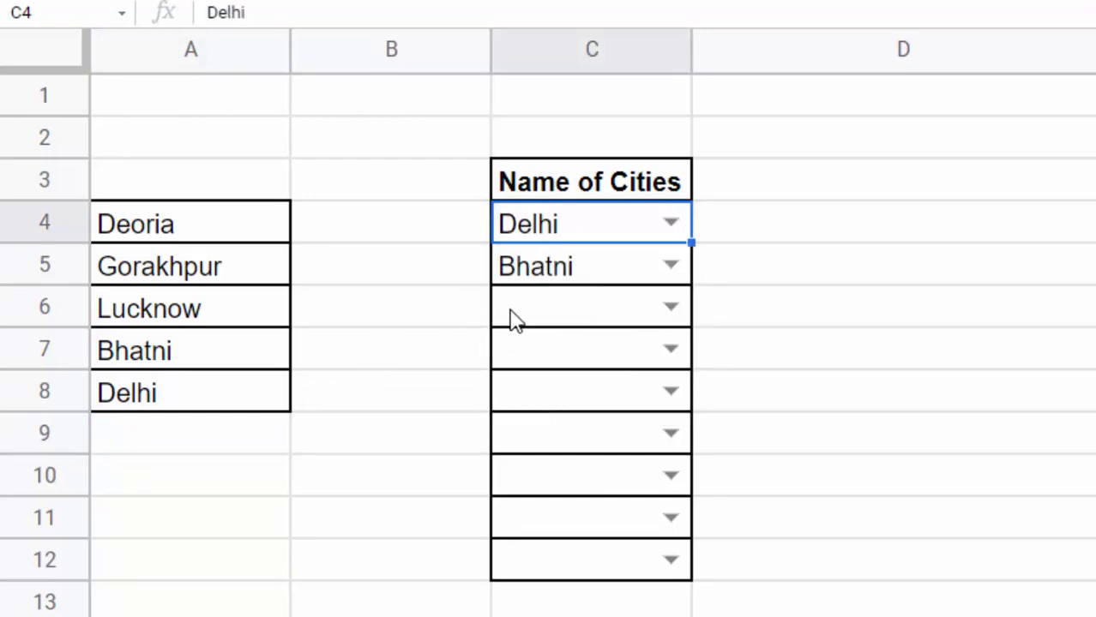
pyautogui.click(556, 308)
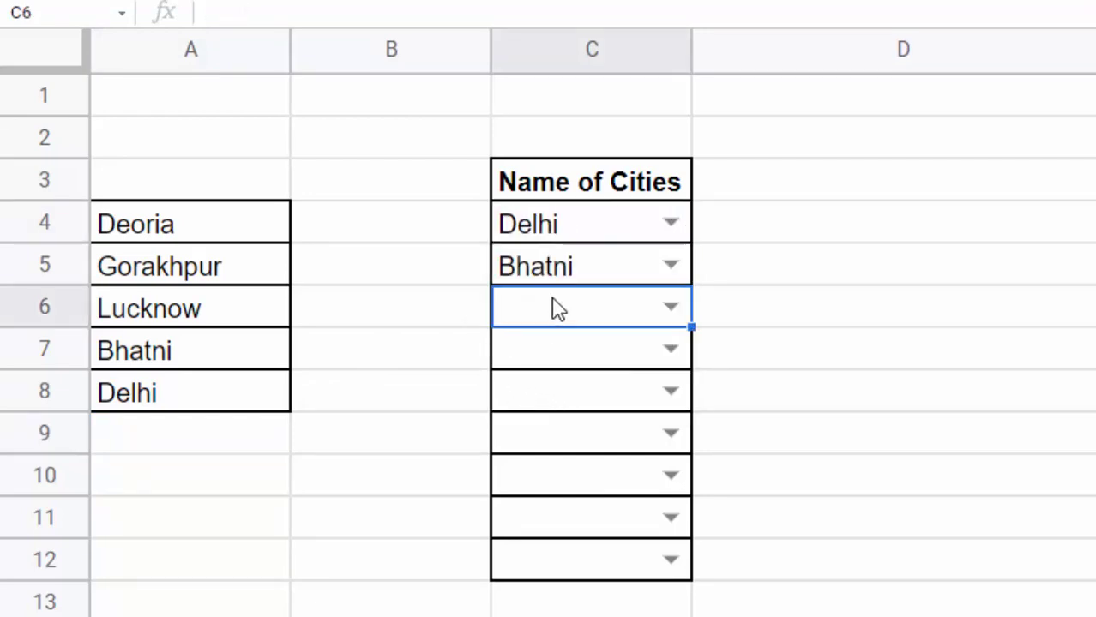
pyautogui.click(671, 308)
pyautogui.click(582, 429)
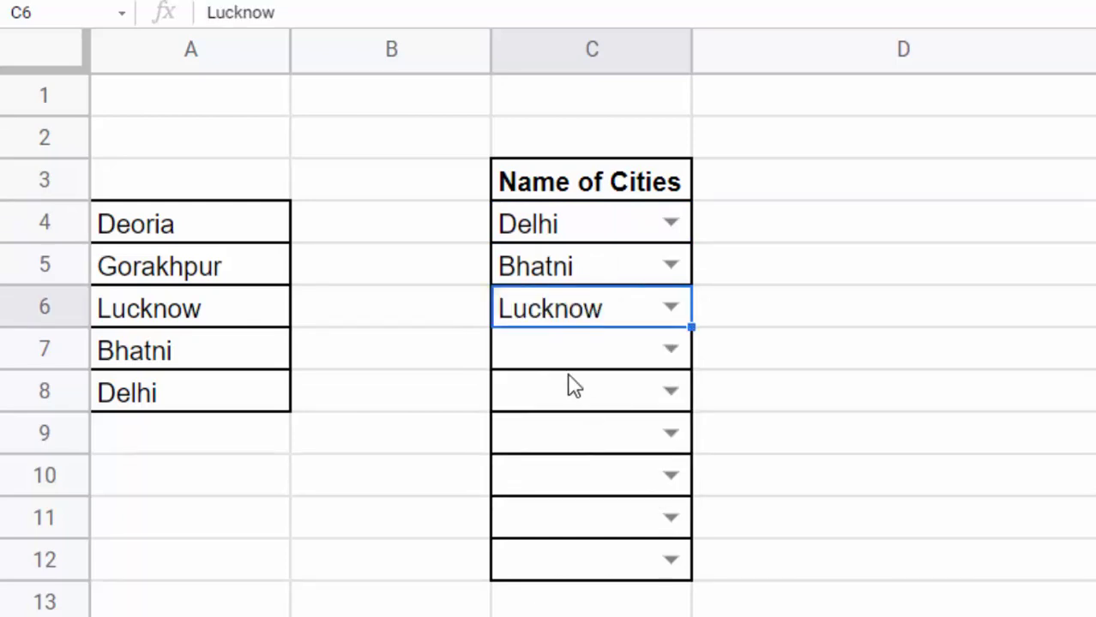
pyautogui.click(176, 320)
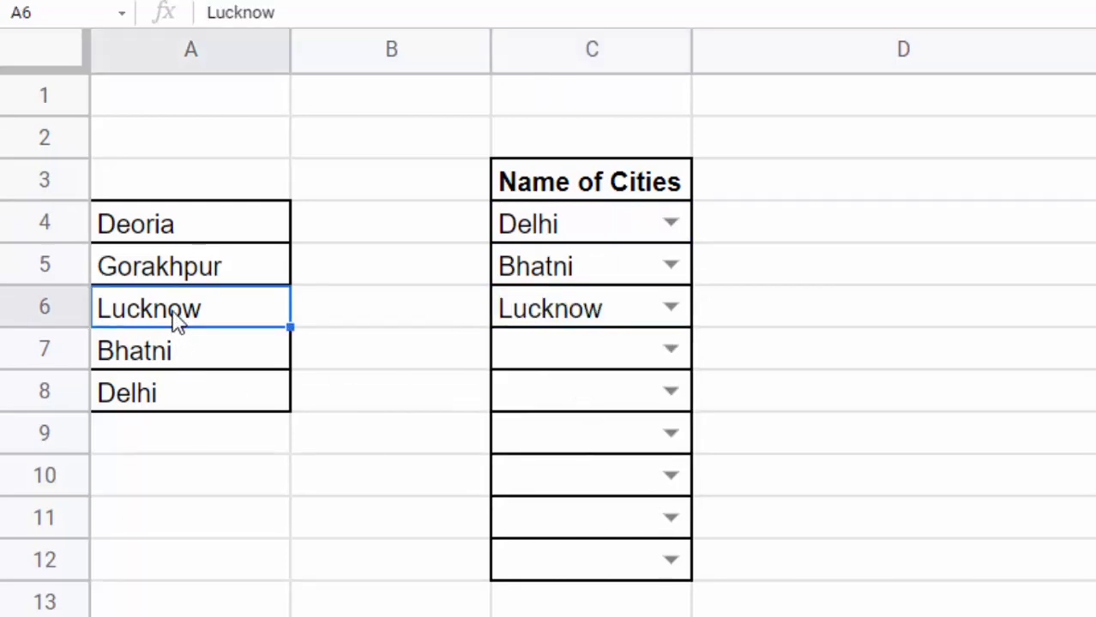
# Change A6 from Lucknow to Agara, then pick Agara for C7 from its dropdown
pyautogui.press('Delete')
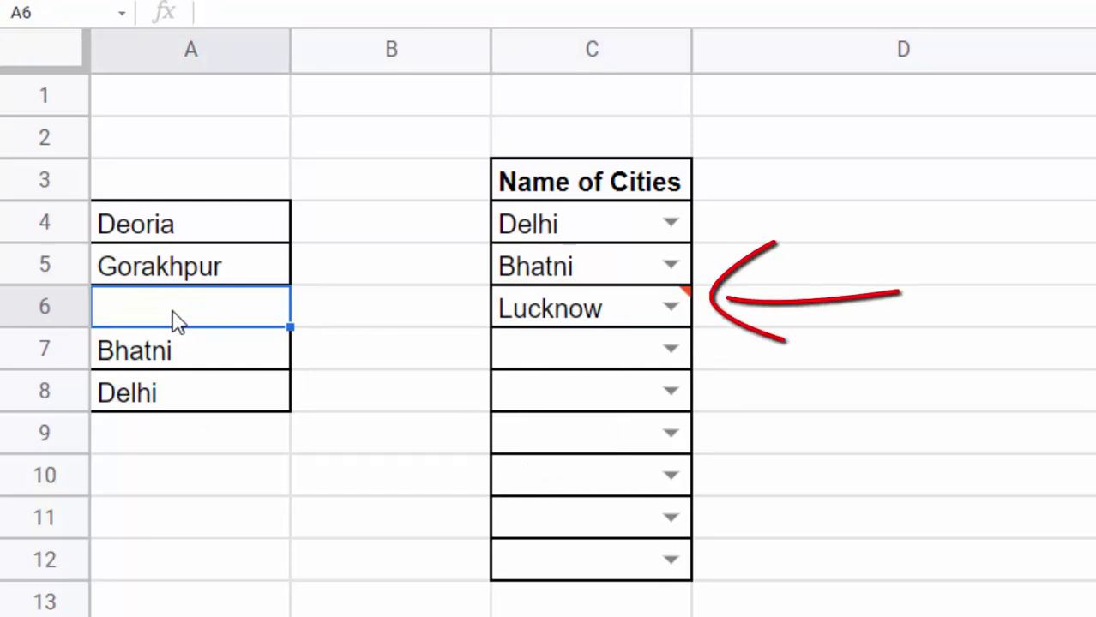
pyautogui.write('Aga')
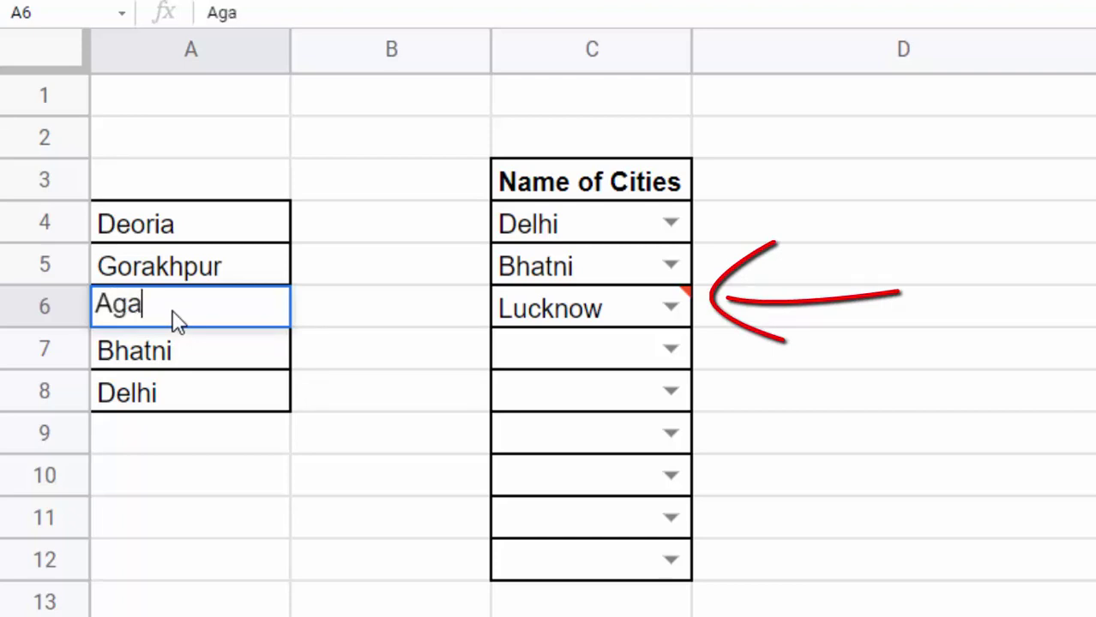
pyautogui.write('ra')
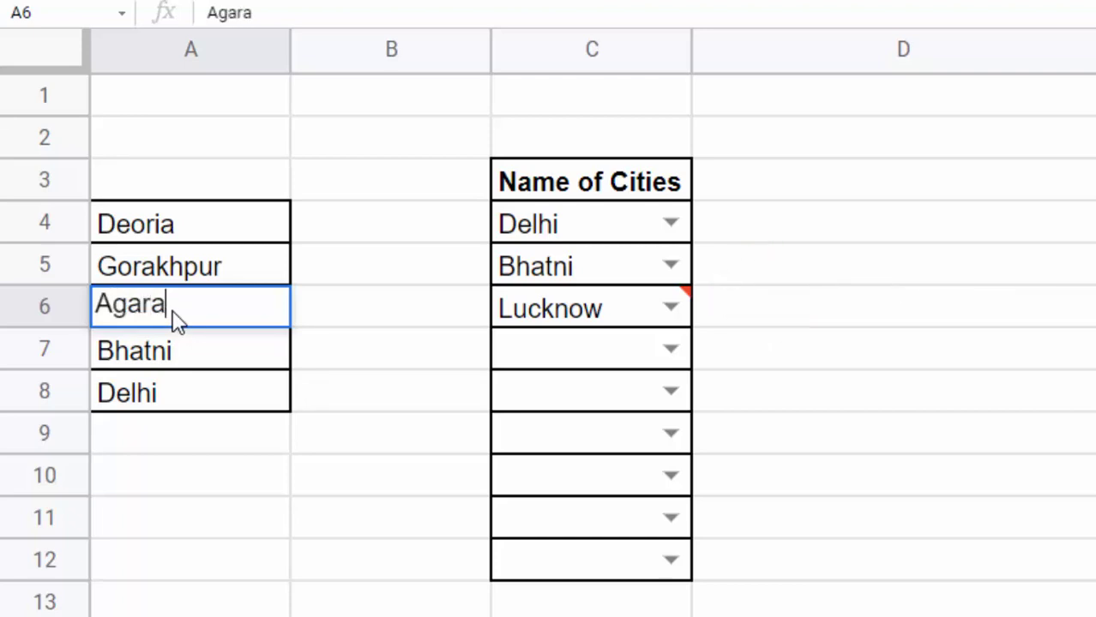
pyautogui.press('Return')
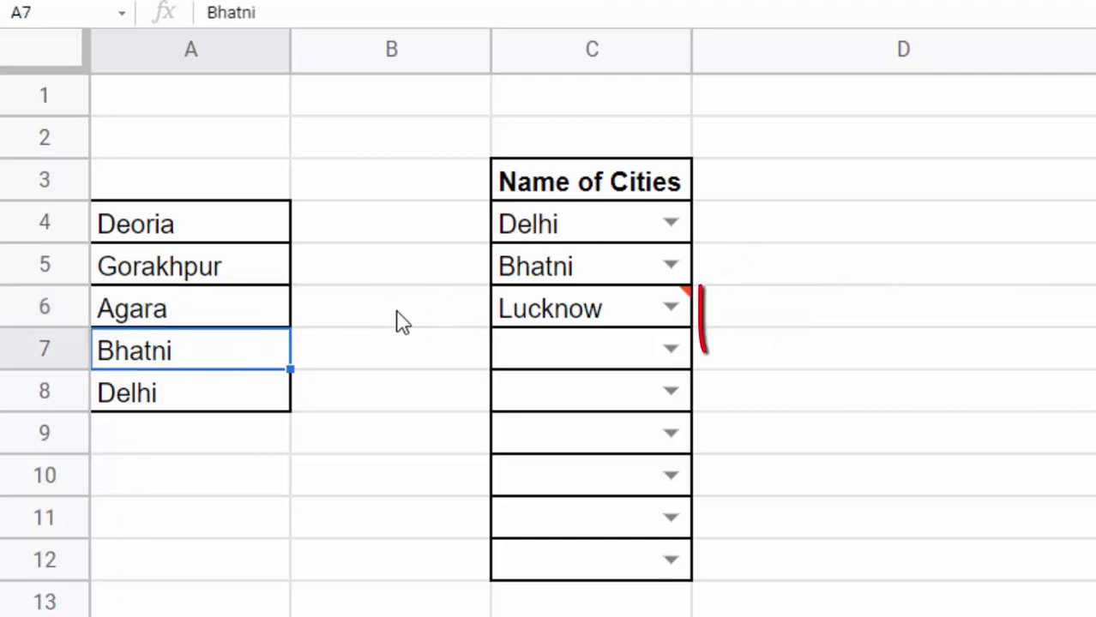
pyautogui.click(671, 348)
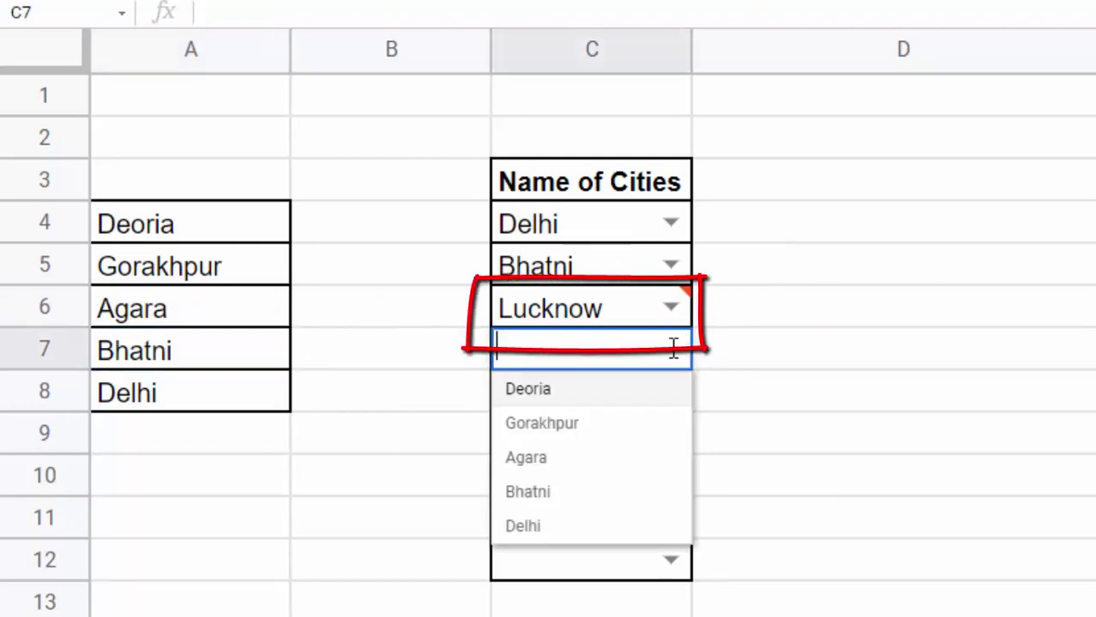
pyautogui.click(538, 463)
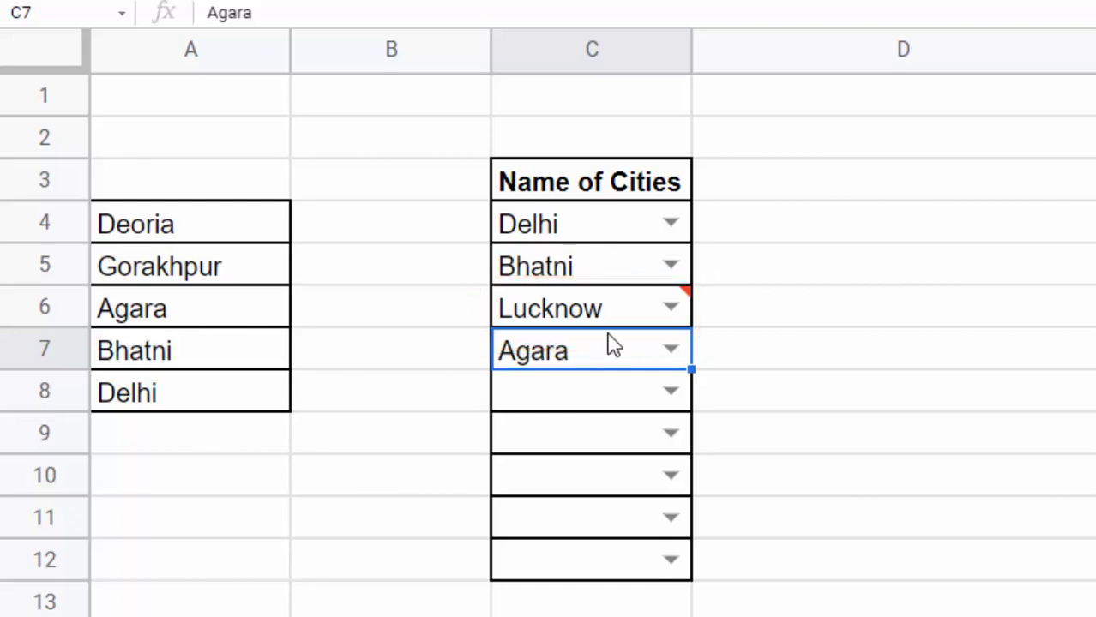
# Check C6's invalid-entry warning, then pick Agara from its dropdown to replace Lucknow
pyautogui.moveTo(683, 313)
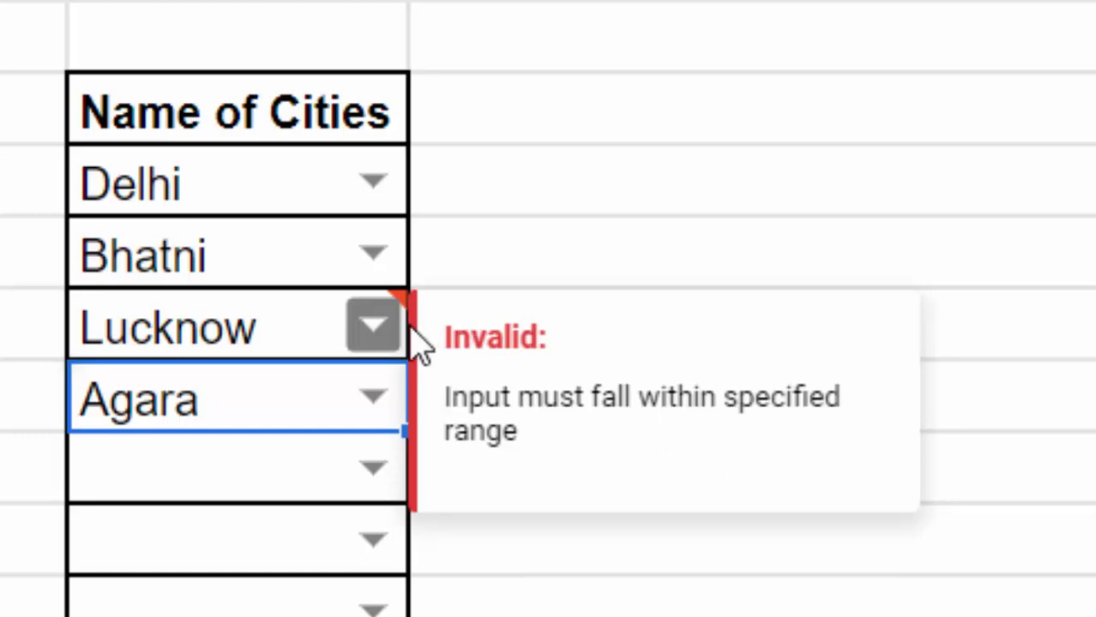
pyautogui.click(372, 324)
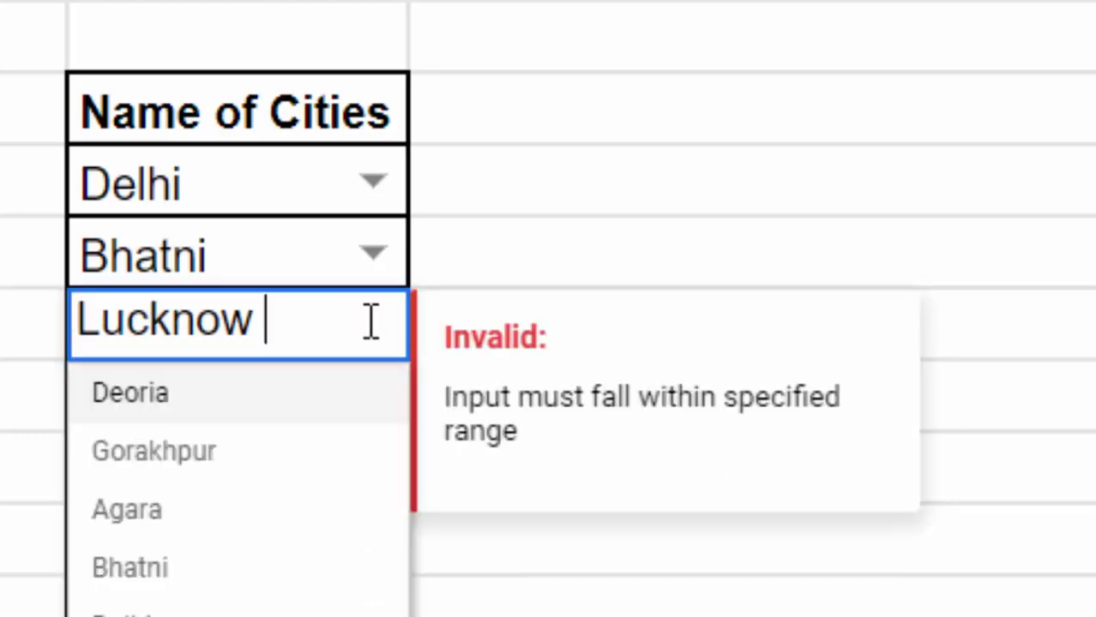
pyautogui.click(206, 511)
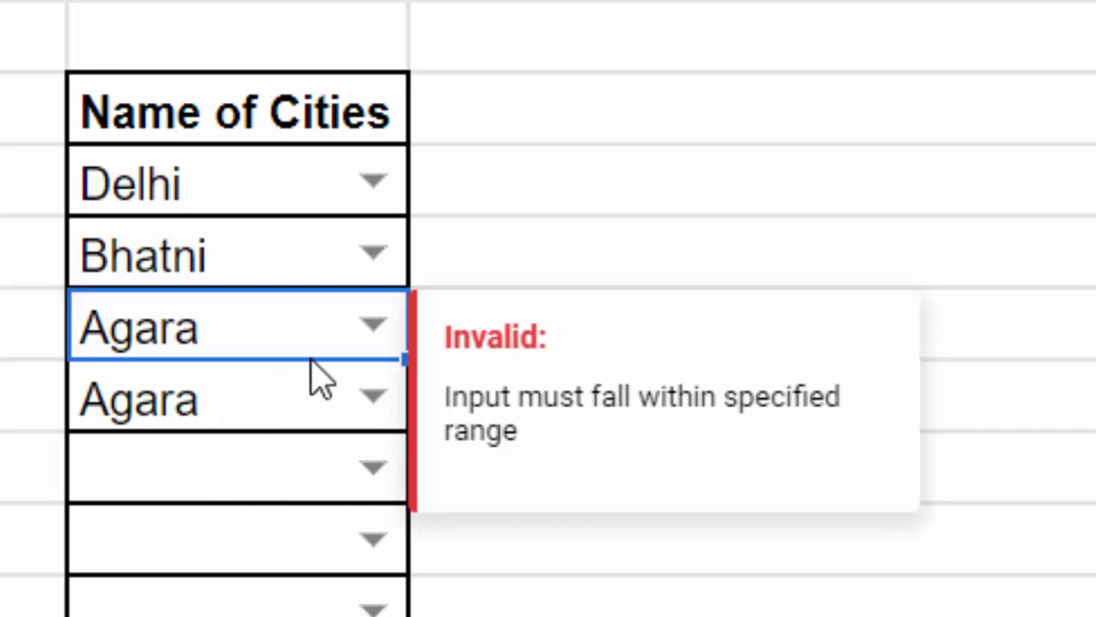